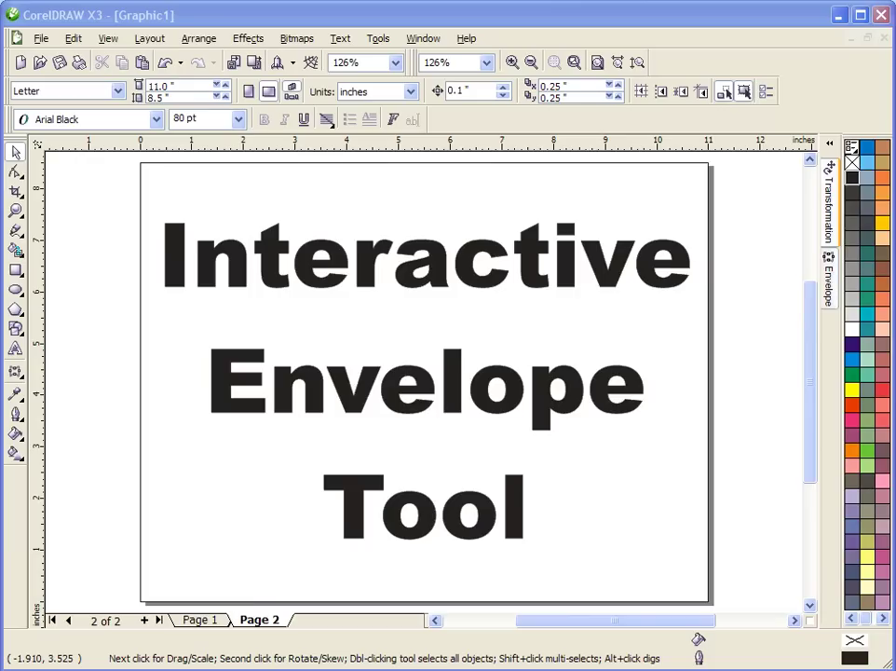
Step: On page 1, add the artistic text 'GENIUS AT WORK' in 80 pt Arial Black
click(186, 629)
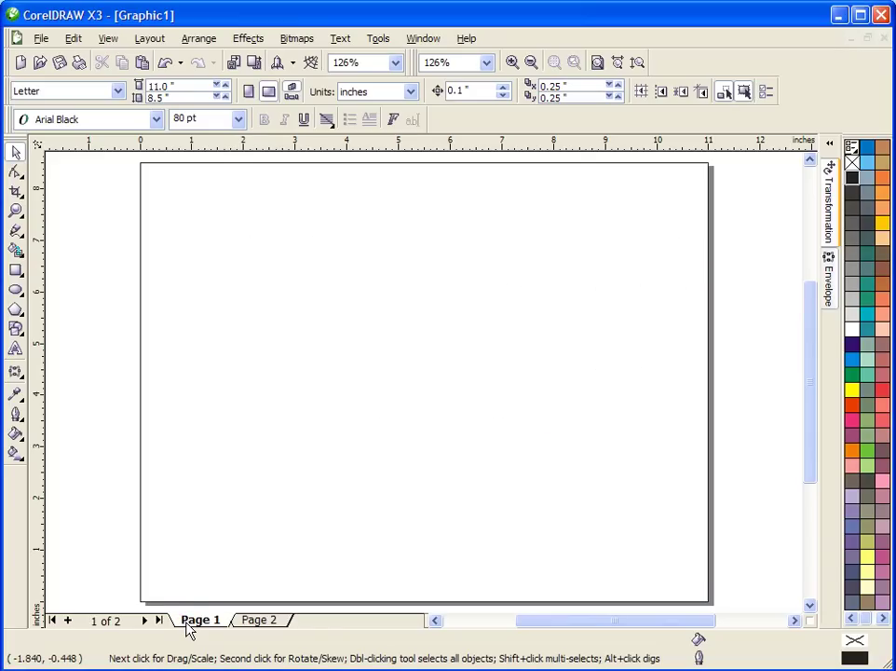
click(15, 350)
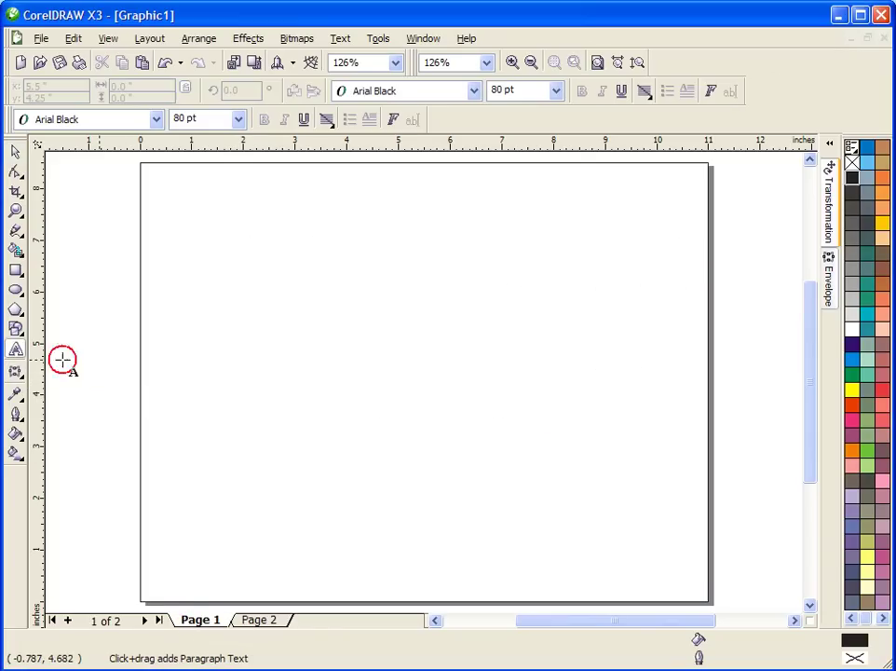
click(180, 361)
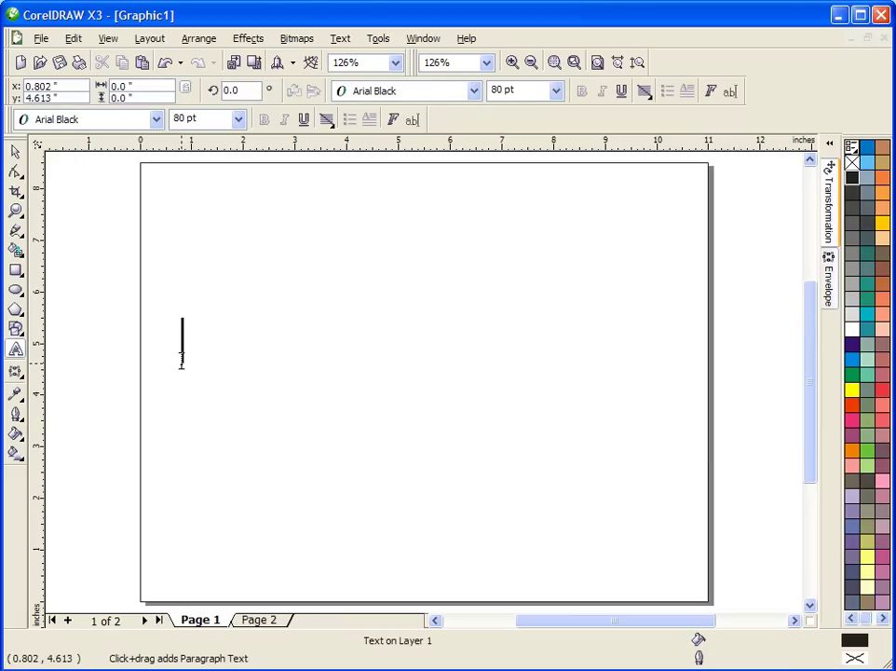
text(GENIU)
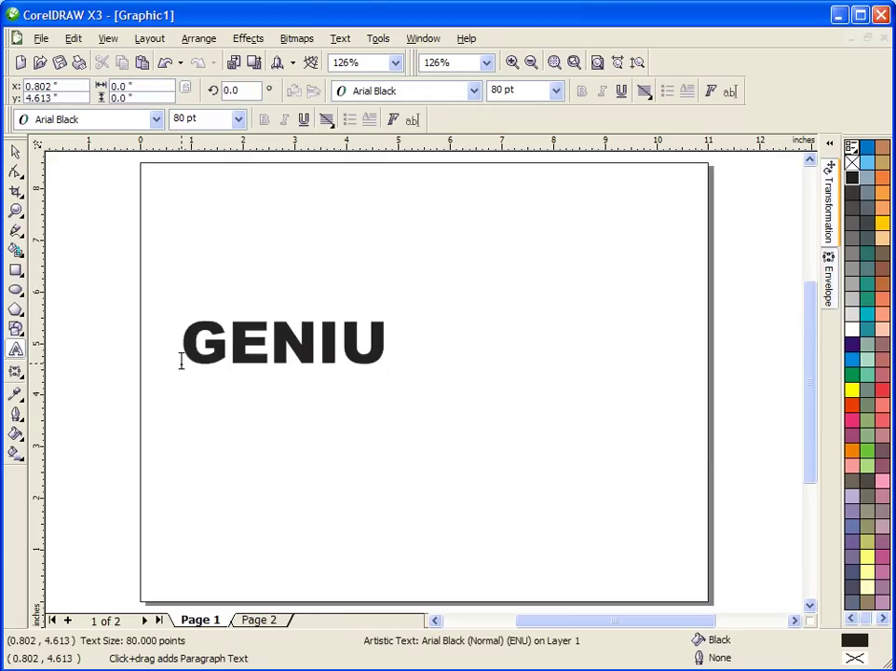
text(S AT WO)
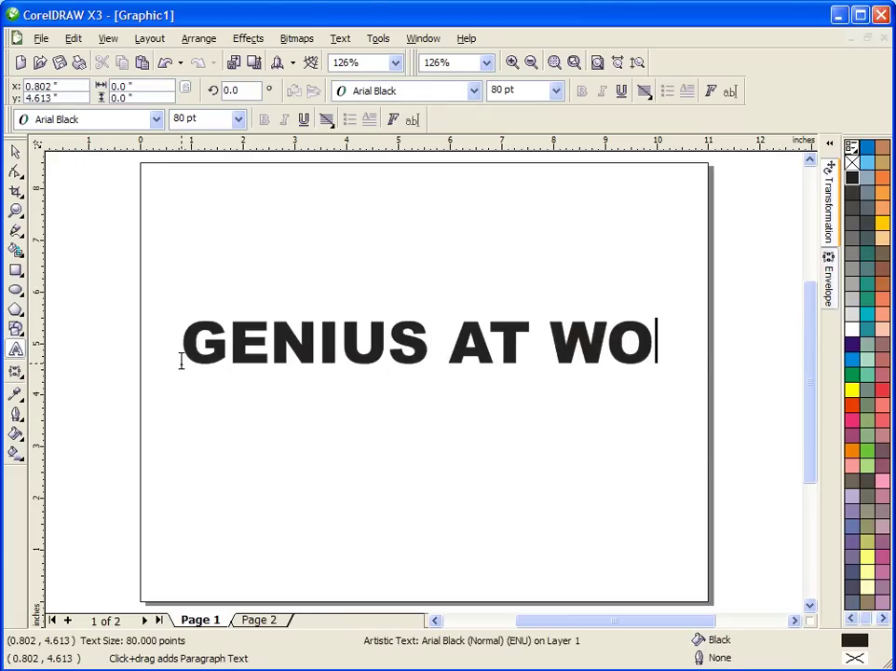
text(RK)
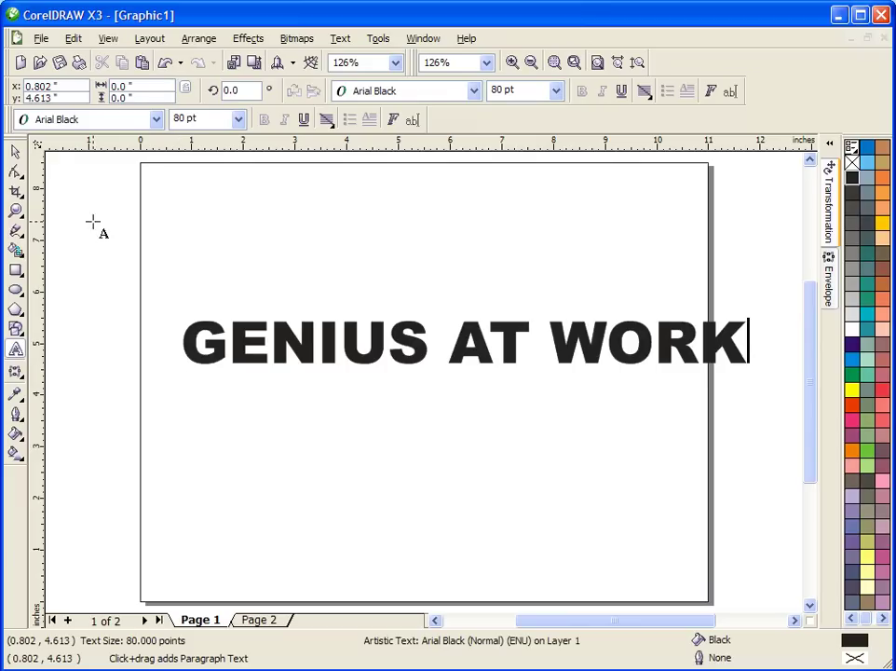
click(15, 151)
Step: Scale the text narrower to about 9.93 inches wide and recentre it horizontally on the page
drag(466, 339, 424, 353)
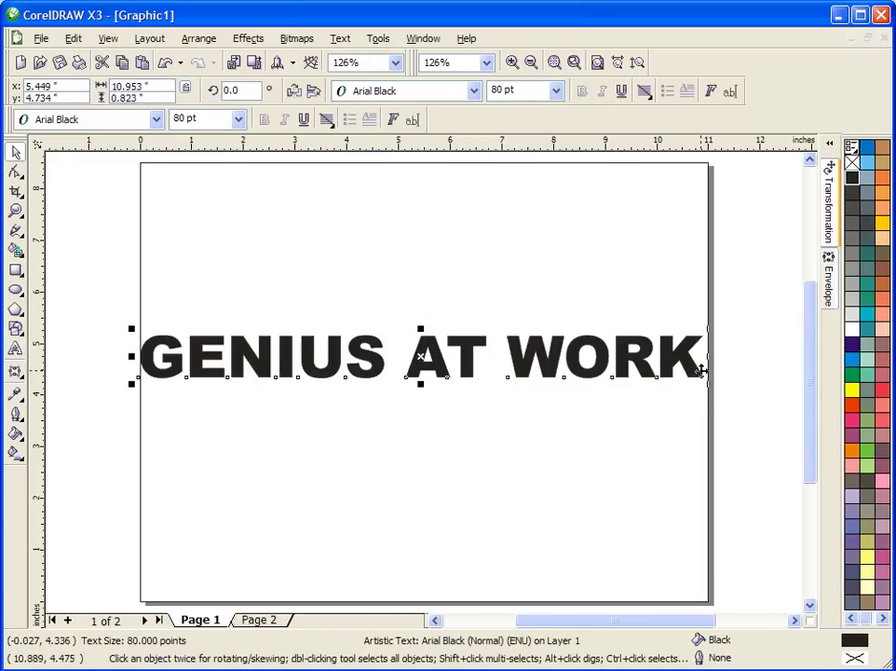
drag(706, 357, 654, 358)
drag(414, 360, 444, 360)
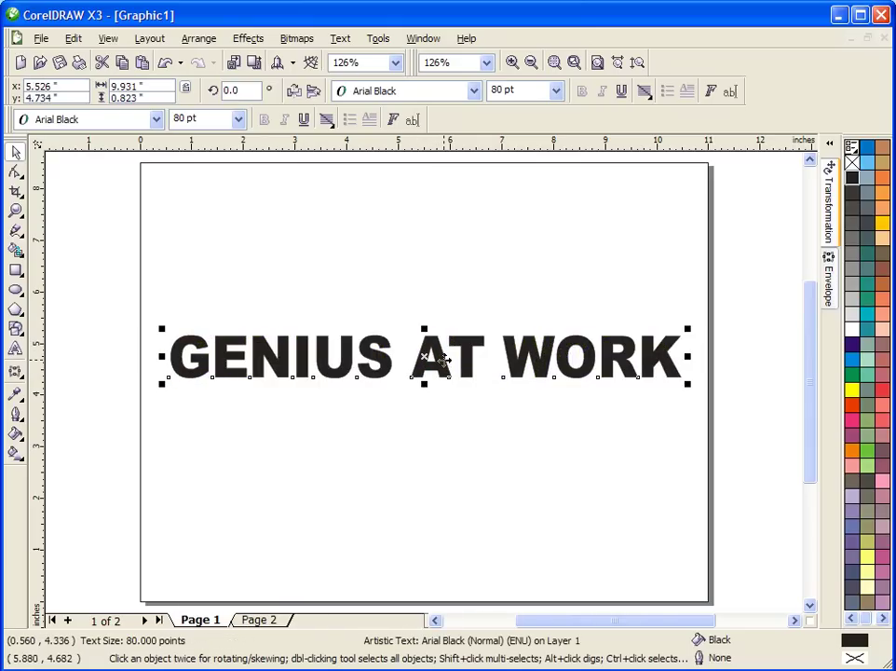
Step: Put an envelope on the GENIUS AT WORK text using the Interactive Envelope Tool, in unconstrained Putty mode
click(15, 373)
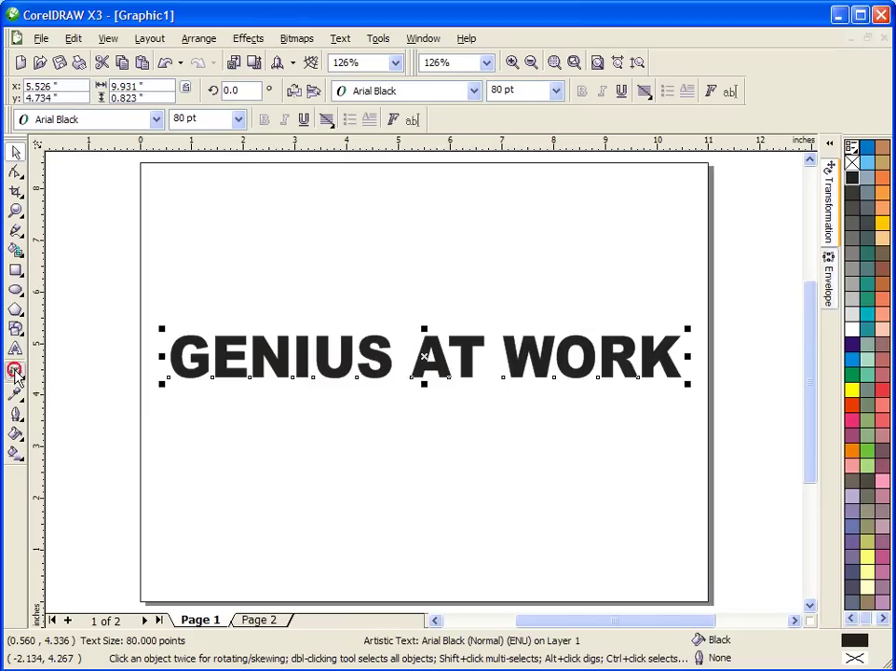
click(15, 374)
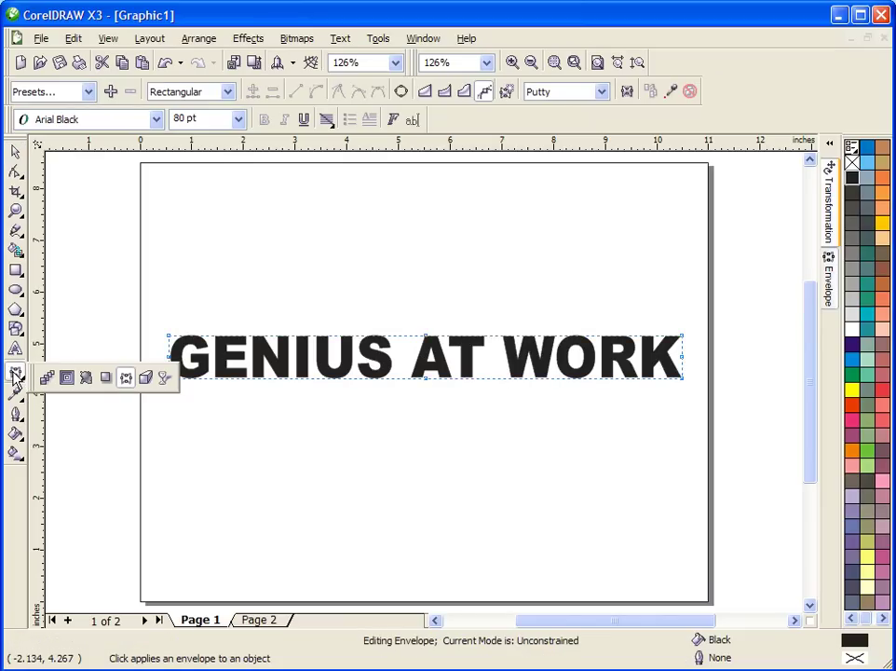
click(126, 382)
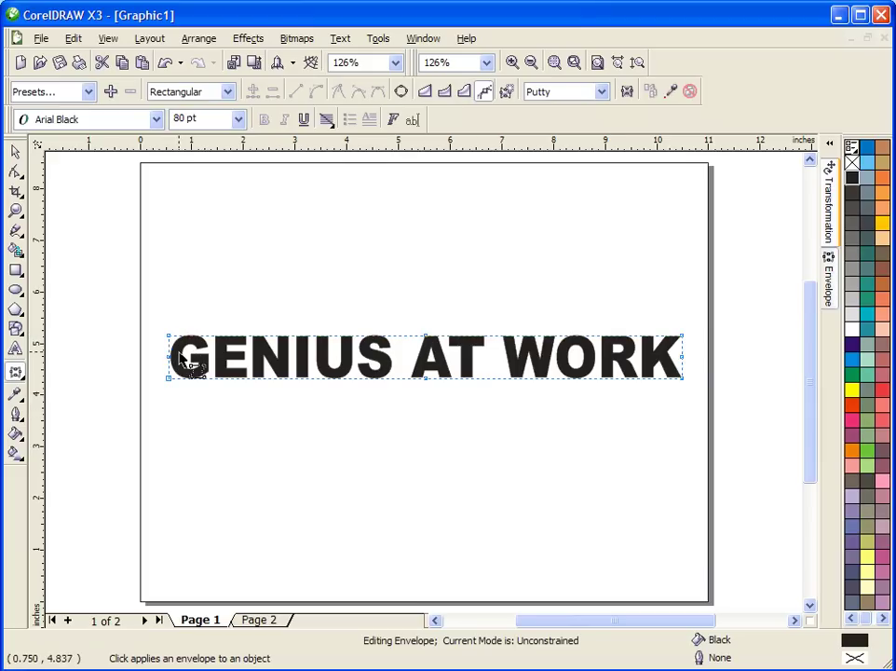
Step: Nudge the envelope's top-middle node upward so the text arches to a peak over AT
click(424, 336)
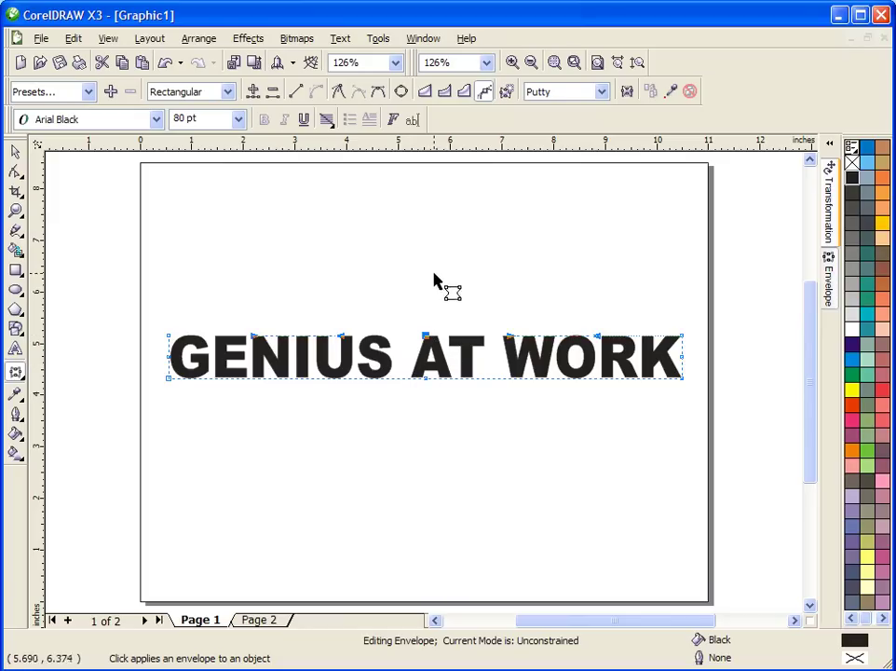
key(Up)
key(Up)
key(Up)
key(Up)
key(Up)
key(Up)
key(Up)
key(Up)
key(Up)
key(Up)
key(Up)
key(Up)
key(Up)
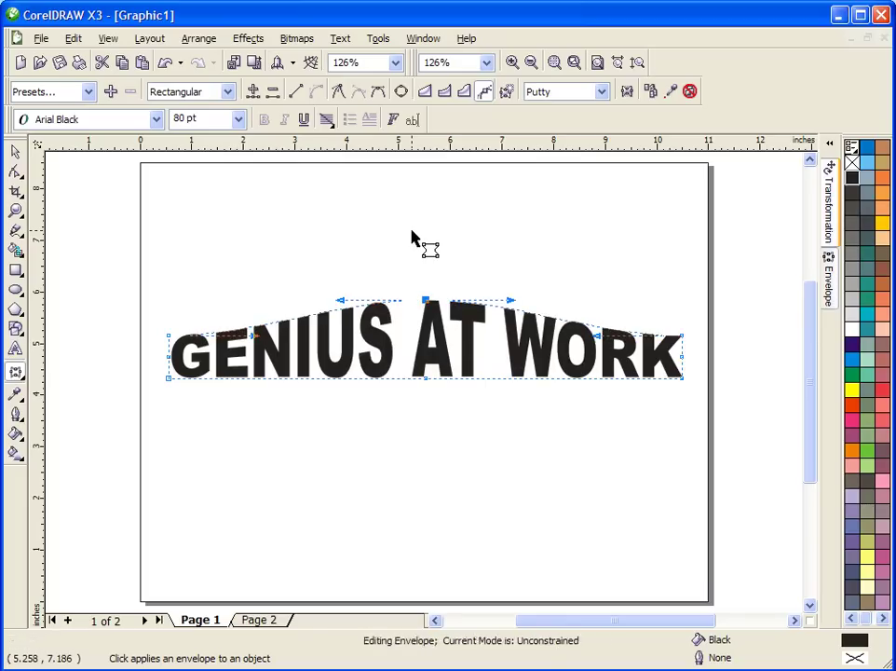
key(Up)
key(Up)
key(Up)
key(Up)
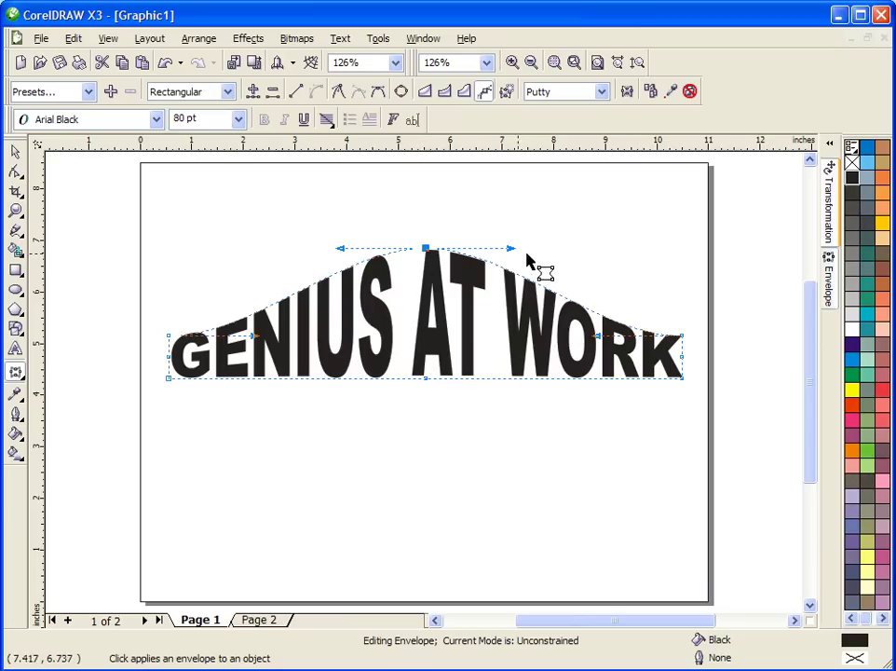
drag(511, 251, 481, 202)
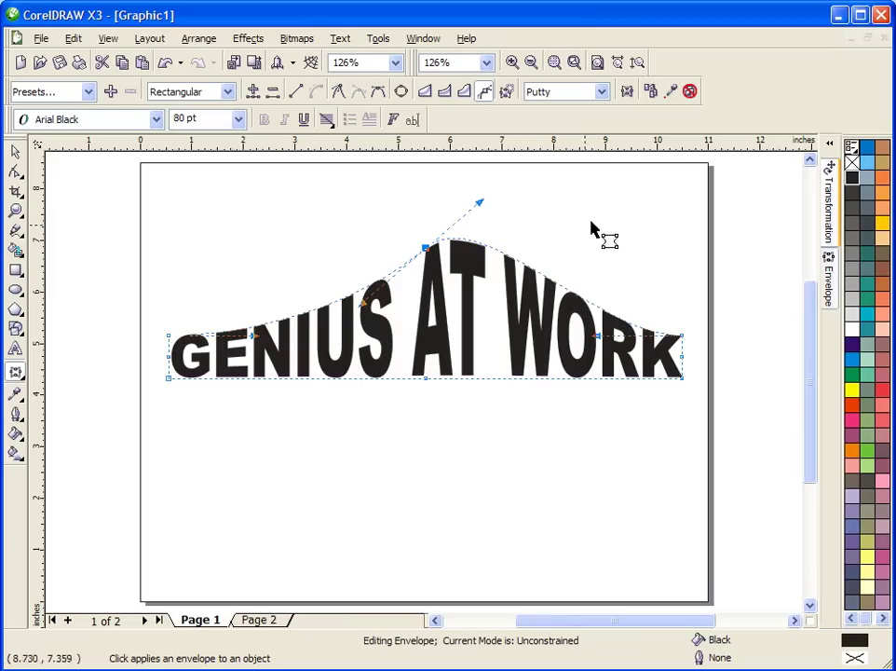
click(344, 284)
click(425, 248)
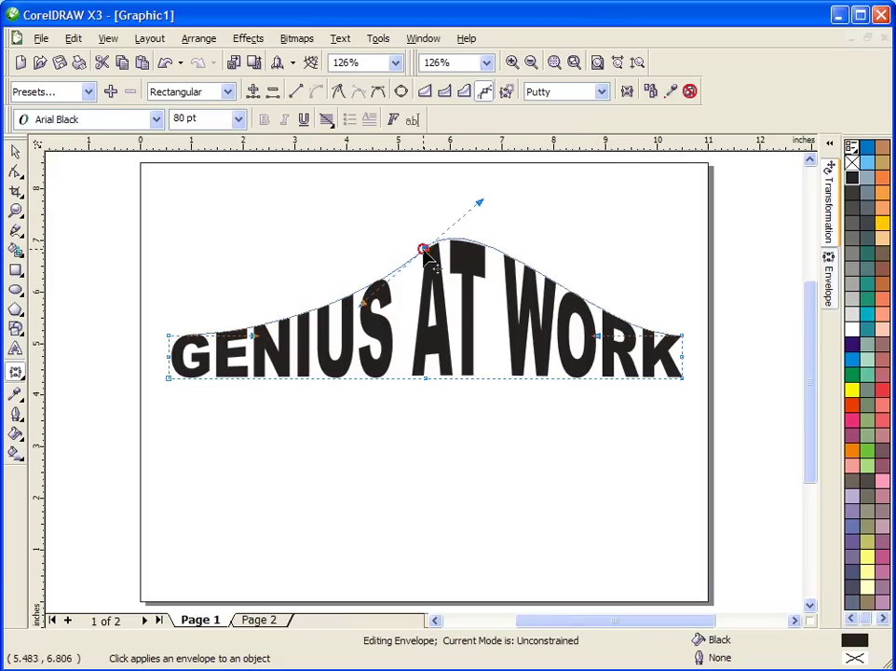
drag(363, 305, 300, 211)
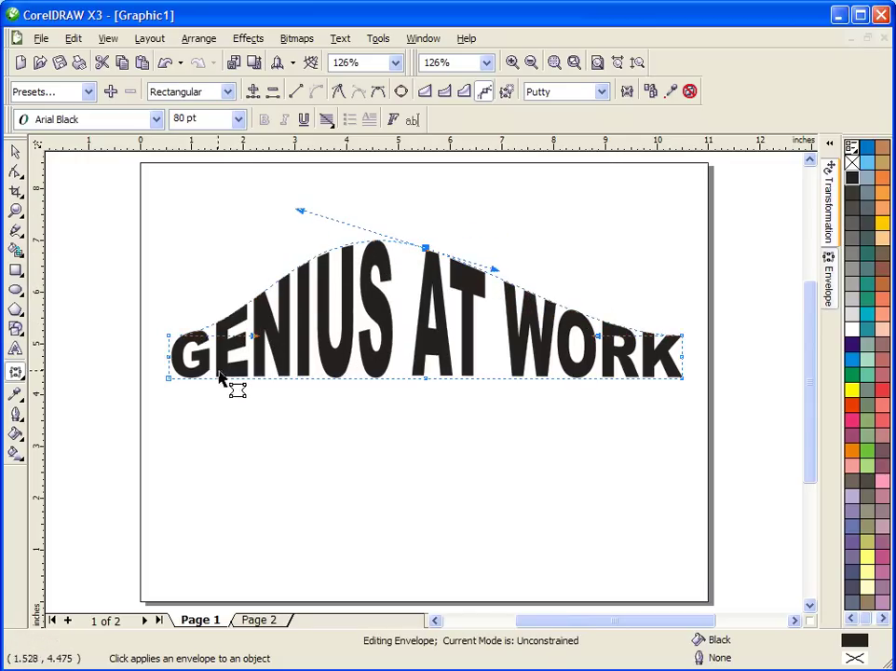
drag(168, 335, 167, 239)
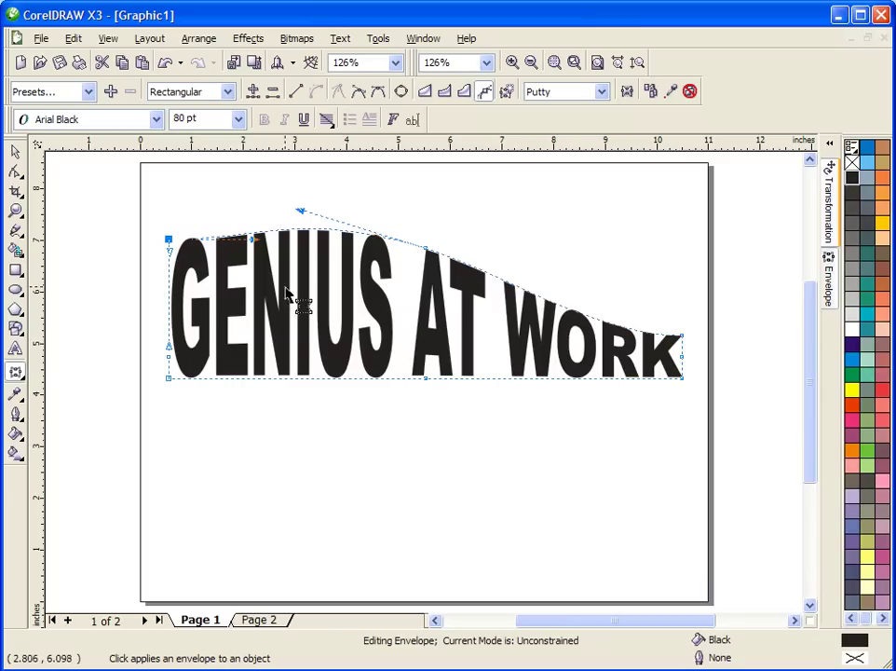
click(165, 63)
click(165, 63)
click(165, 64)
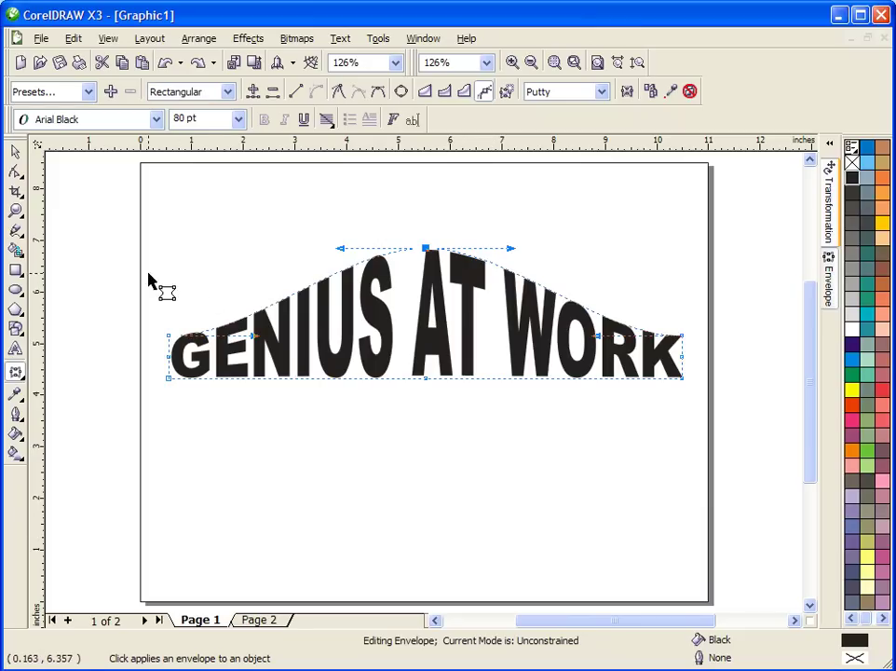
Step: Draw a long rectangular base just beneath the arched text
click(16, 155)
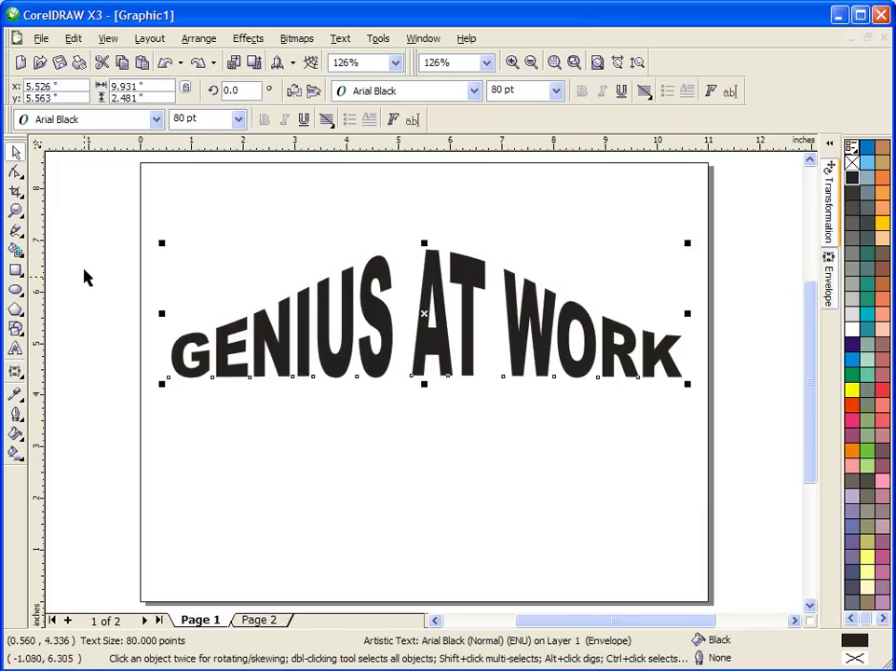
click(16, 270)
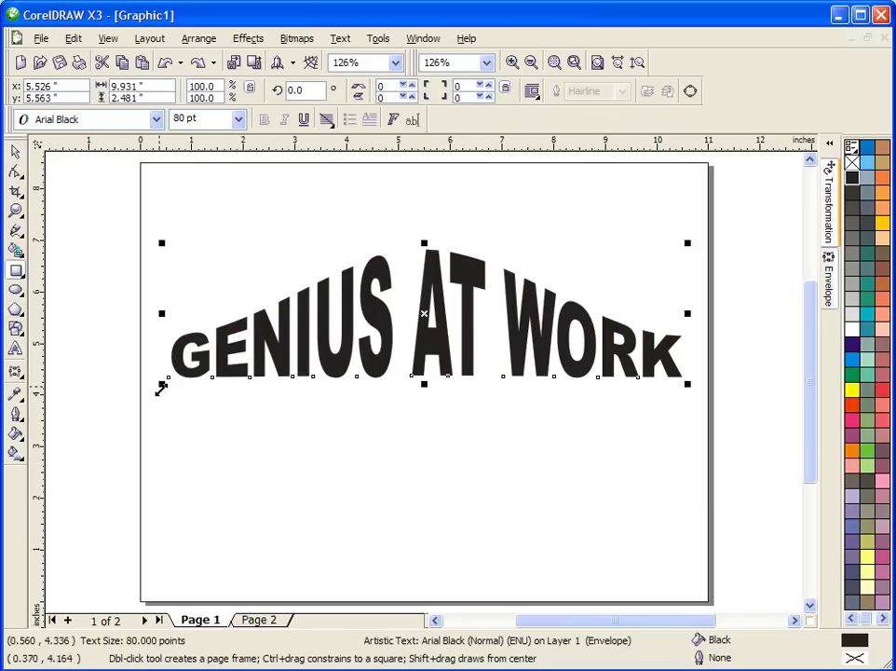
drag(159, 370, 695, 397)
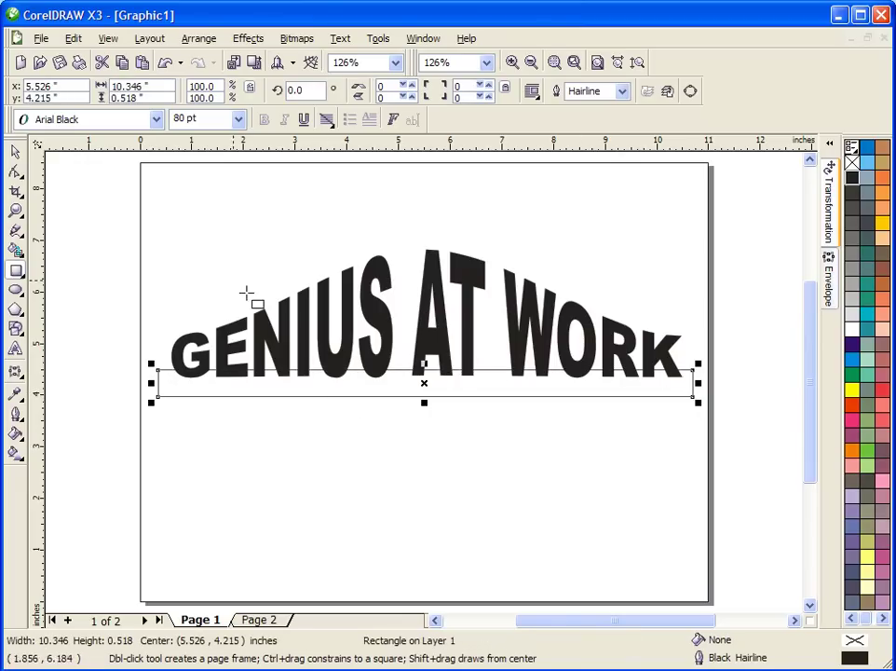
Step: Weld the text and base into one shape, filled 30% Black with a black outline
click(16, 152)
drag(139, 194, 730, 429)
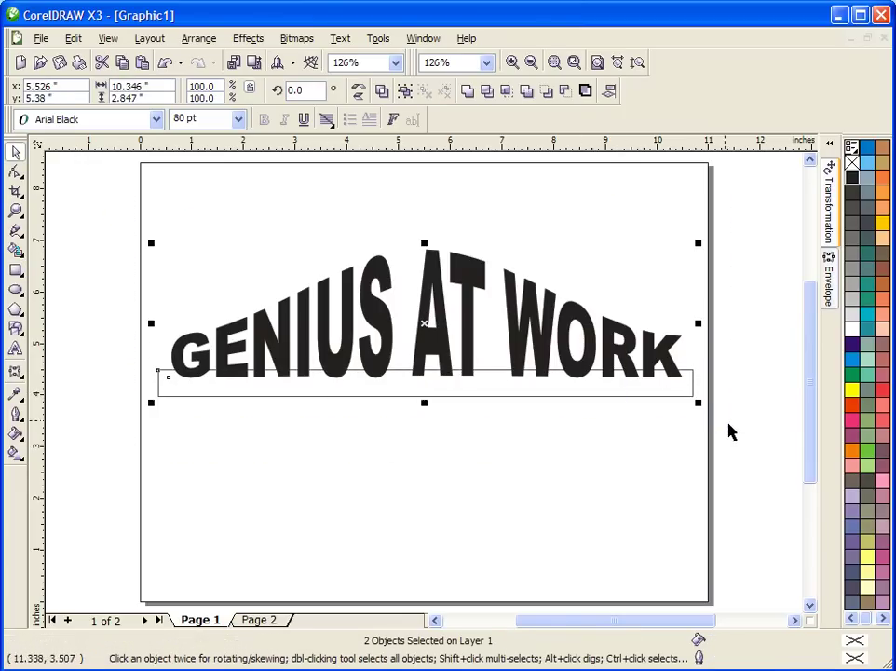
click(468, 91)
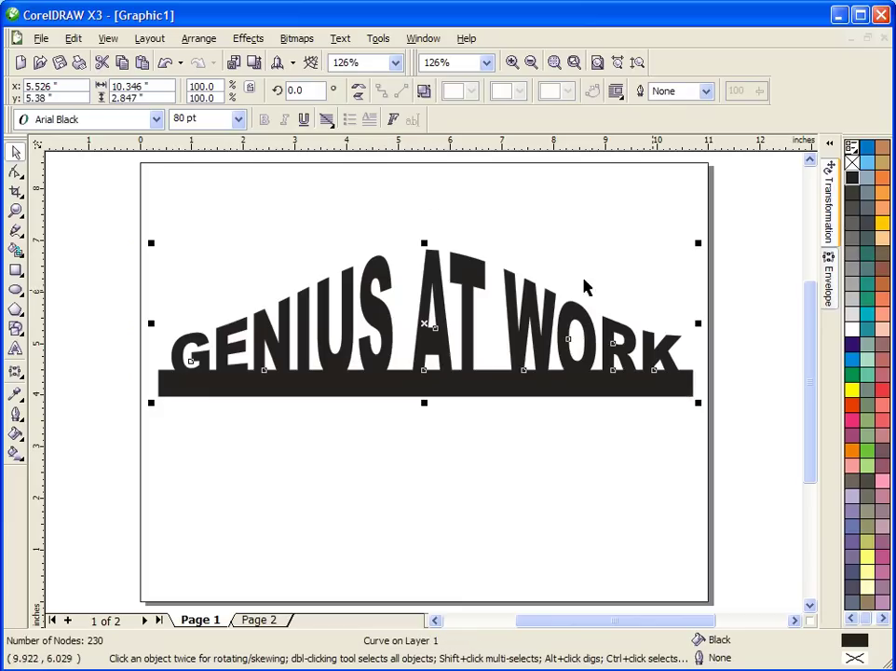
click(855, 291)
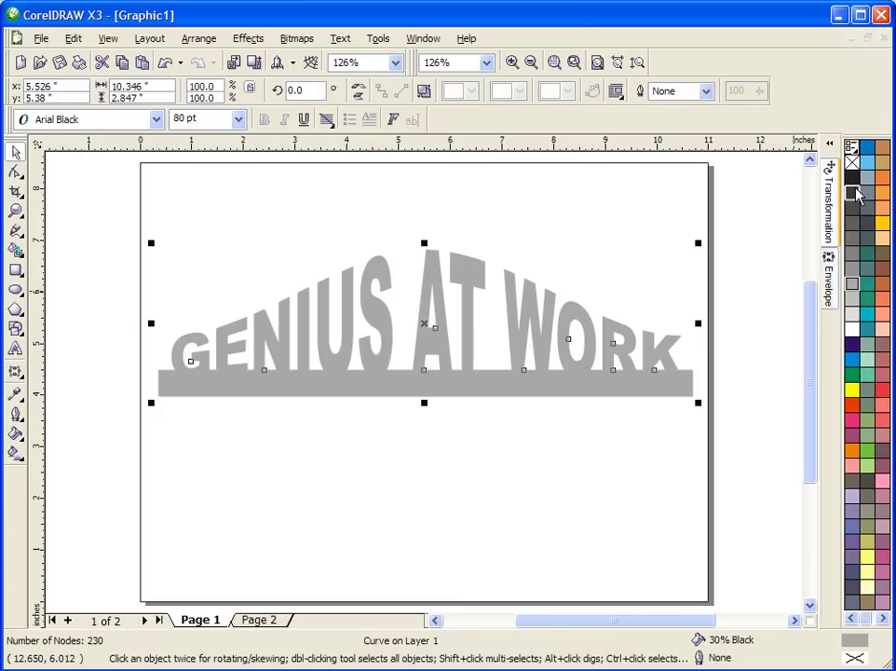
right_click(852, 177)
click(280, 212)
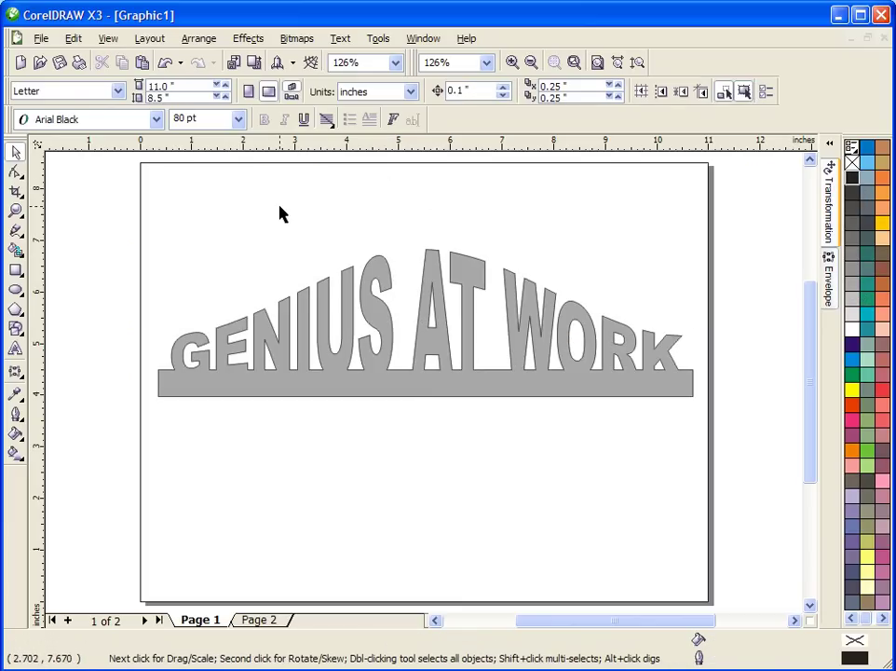